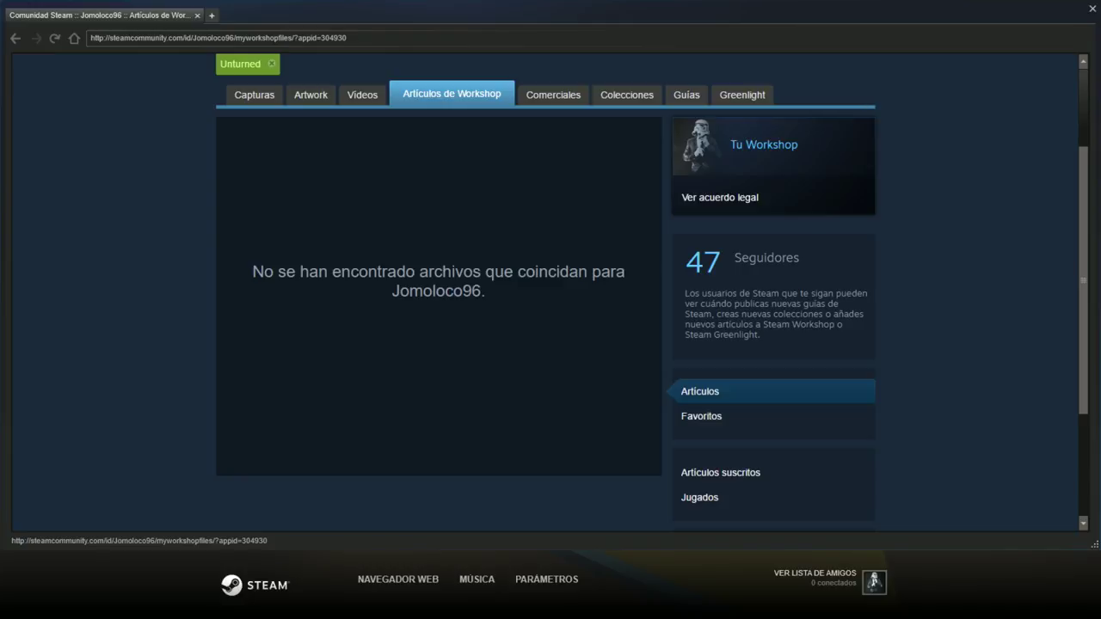
scroll(551, 292, "up", 3)
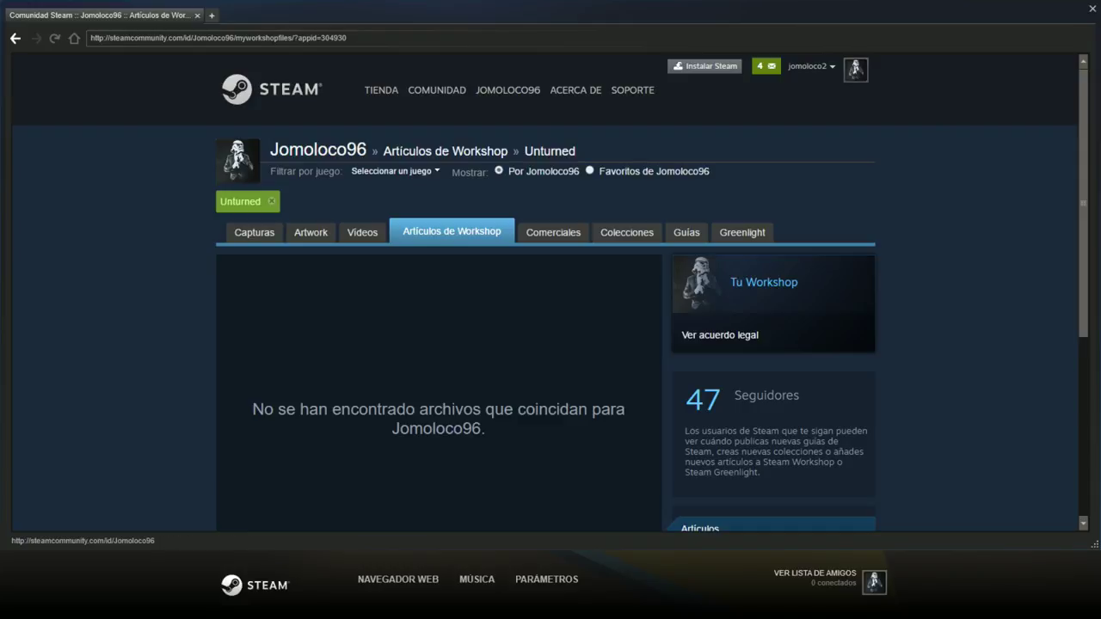
mouse_move(507, 89)
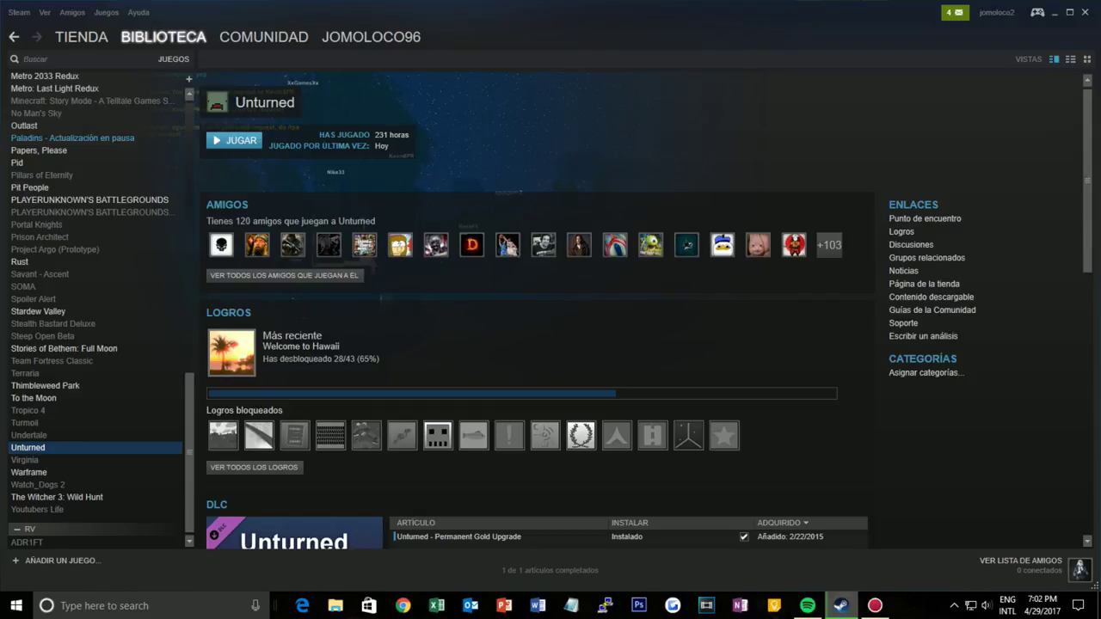
Review the update and local file settings in Unturned's properties and close the properties window.
right_click(67, 447)
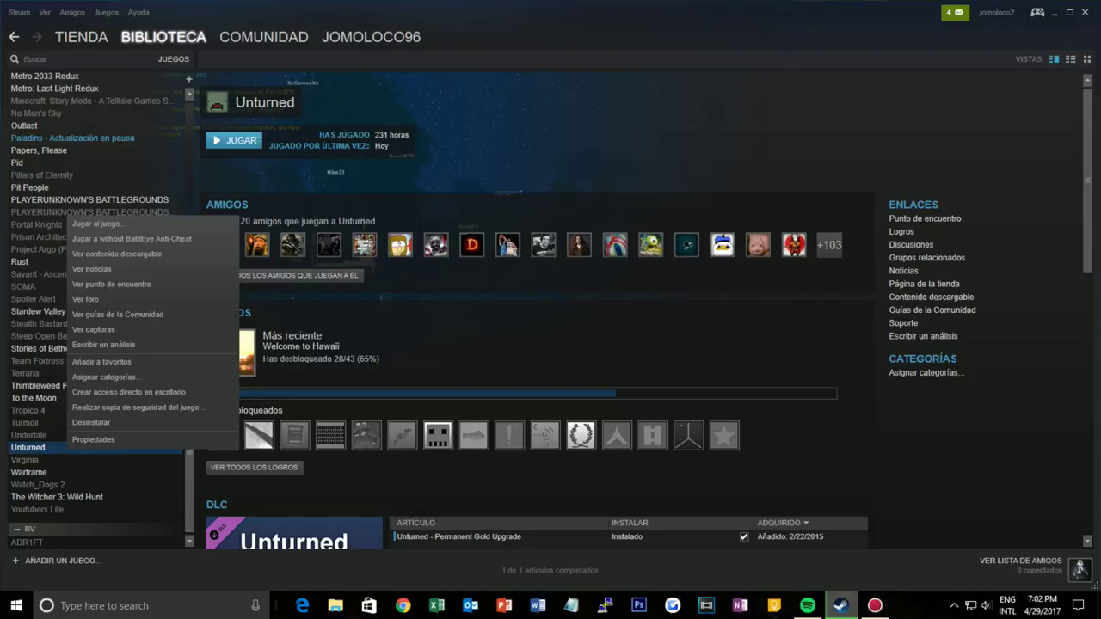
left_click(93, 439)
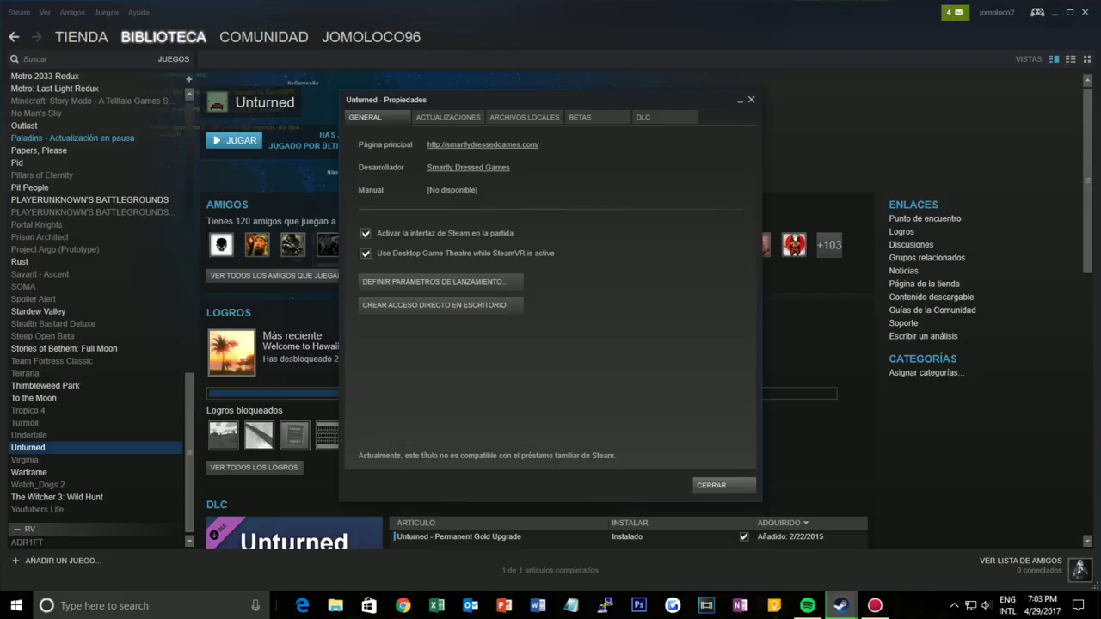
left_click(448, 117)
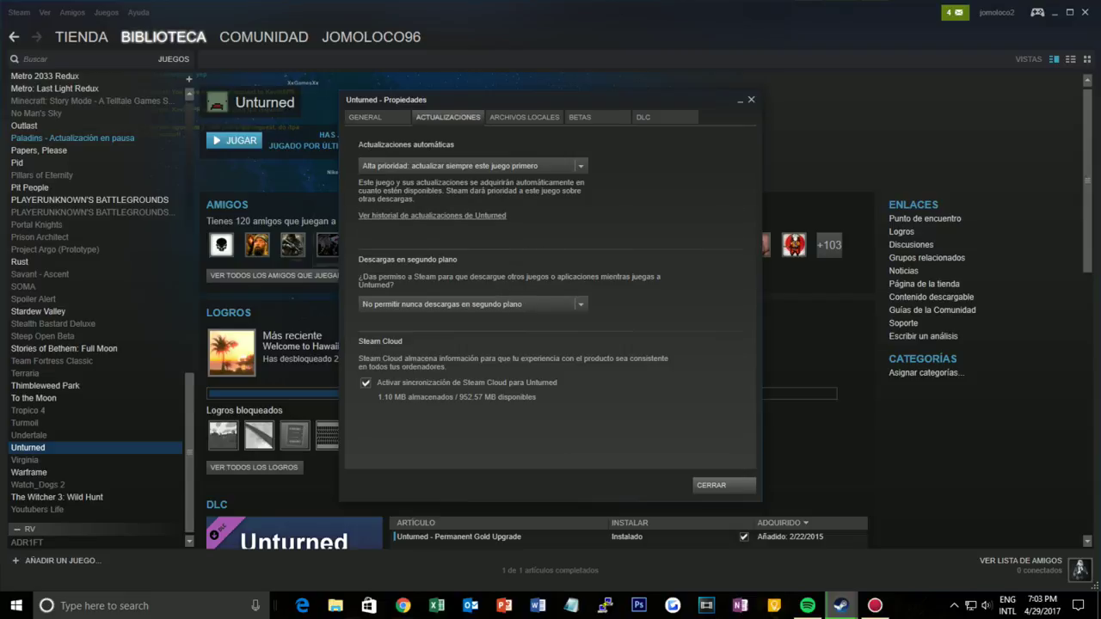
left_click(524, 117)
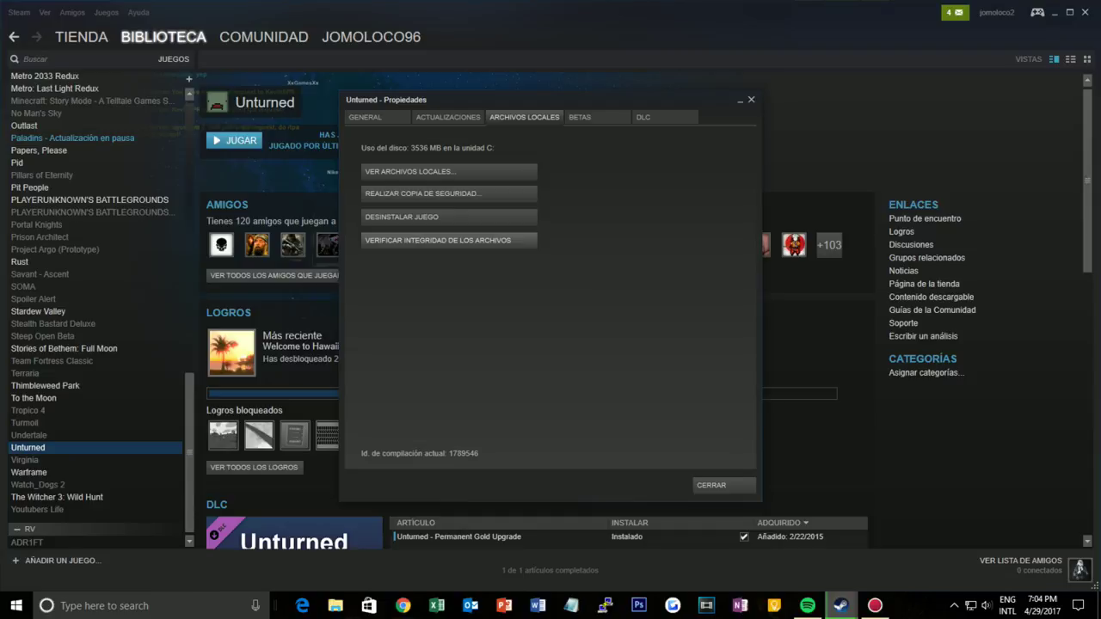
left_click(365, 117)
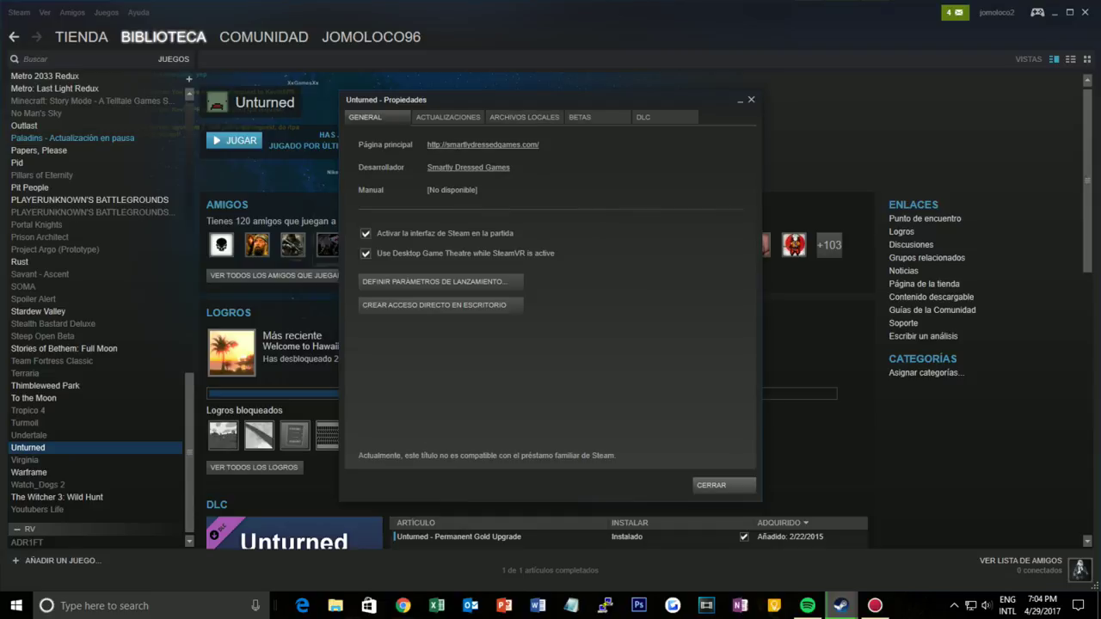
left_click(711, 485)
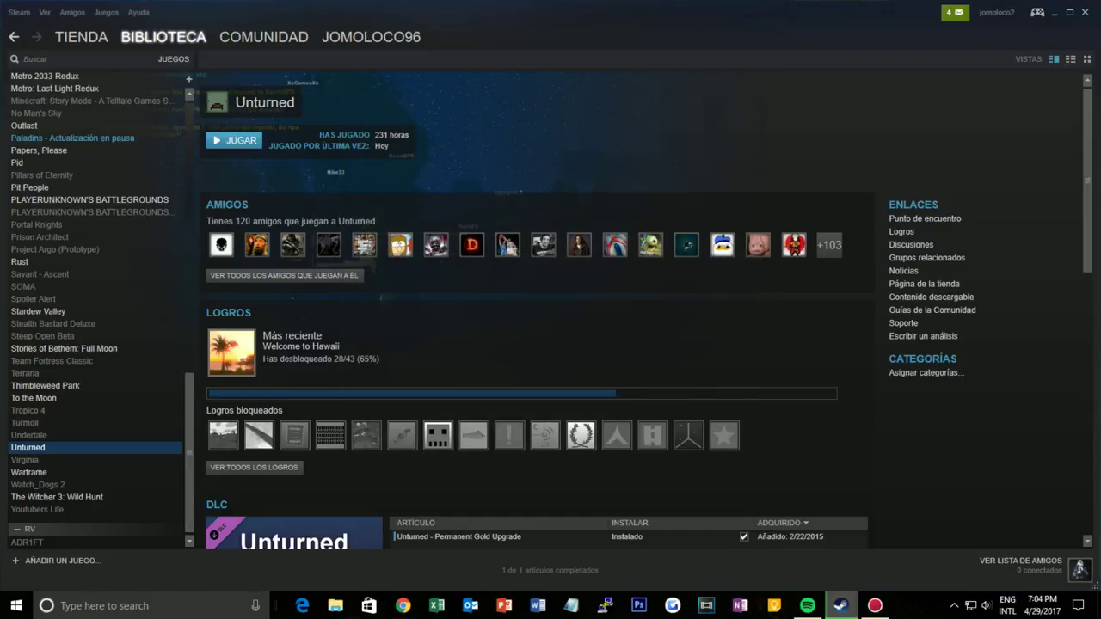
View the local files options in Unturned's properties once more and close the window.
right_click(33, 447)
left_click(58, 440)
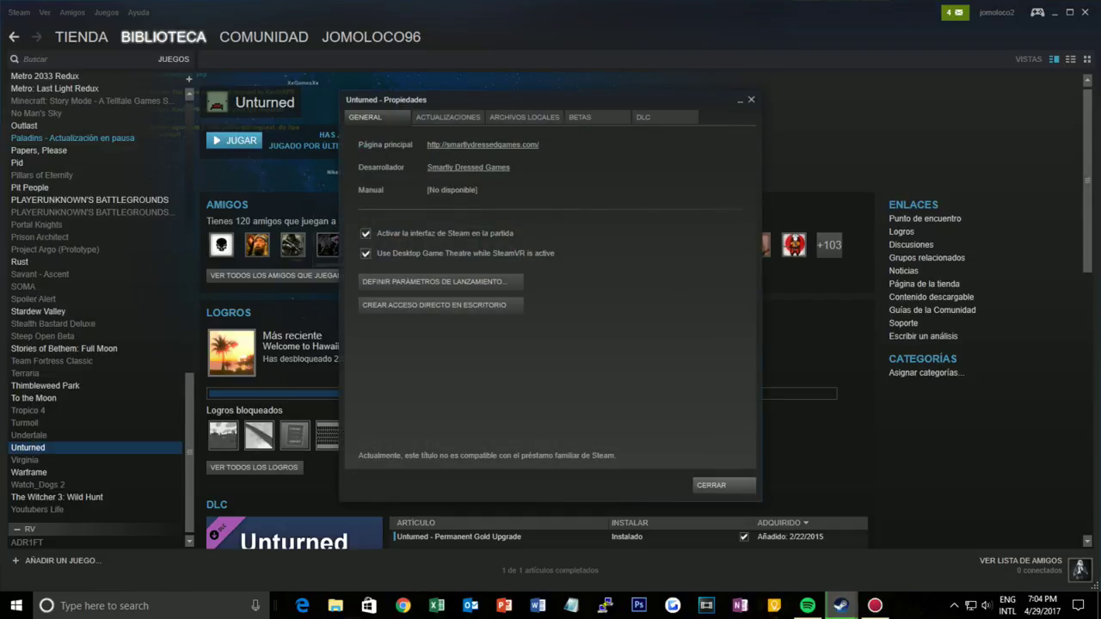
left_click(523, 117)
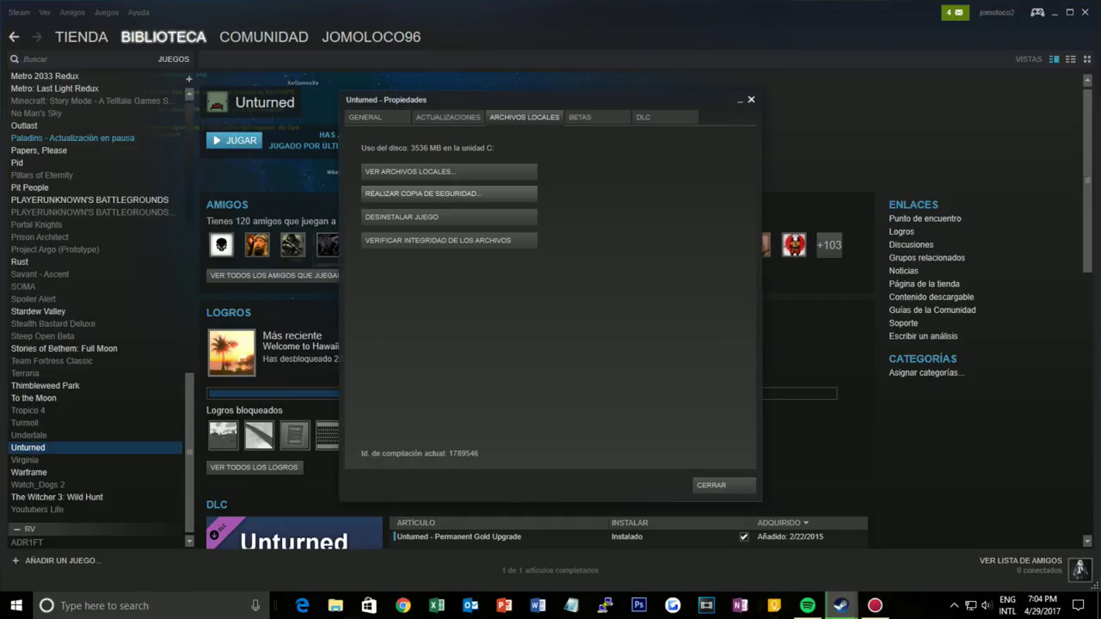
left_click(750, 99)
Browse to Unturned's installation folder from the local files options in the game's properties.
right_click(41, 447)
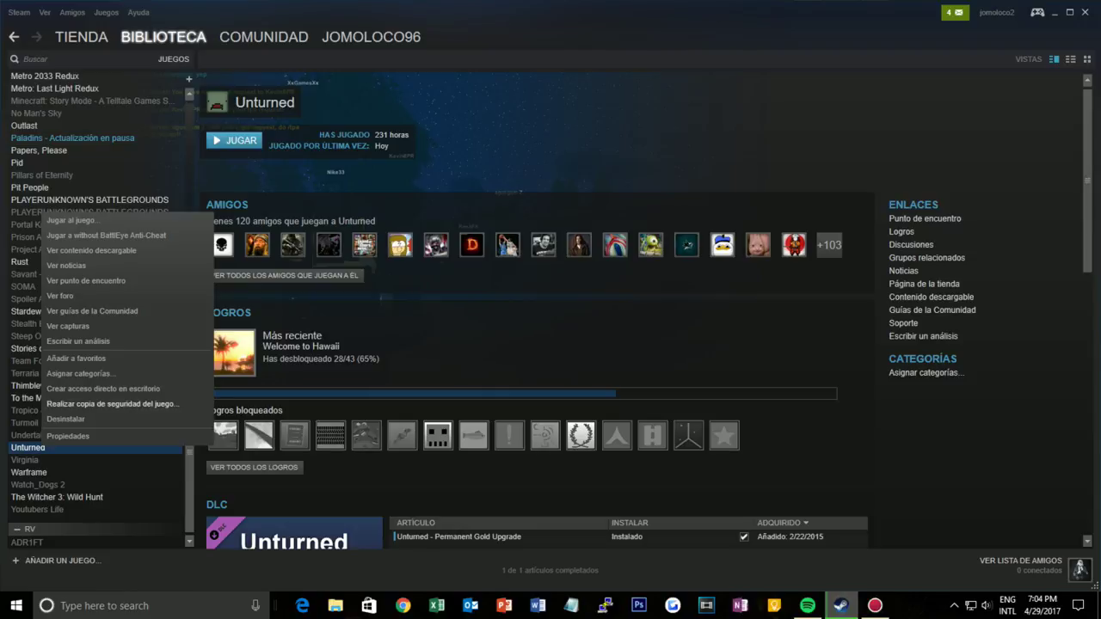
left_click(67, 436)
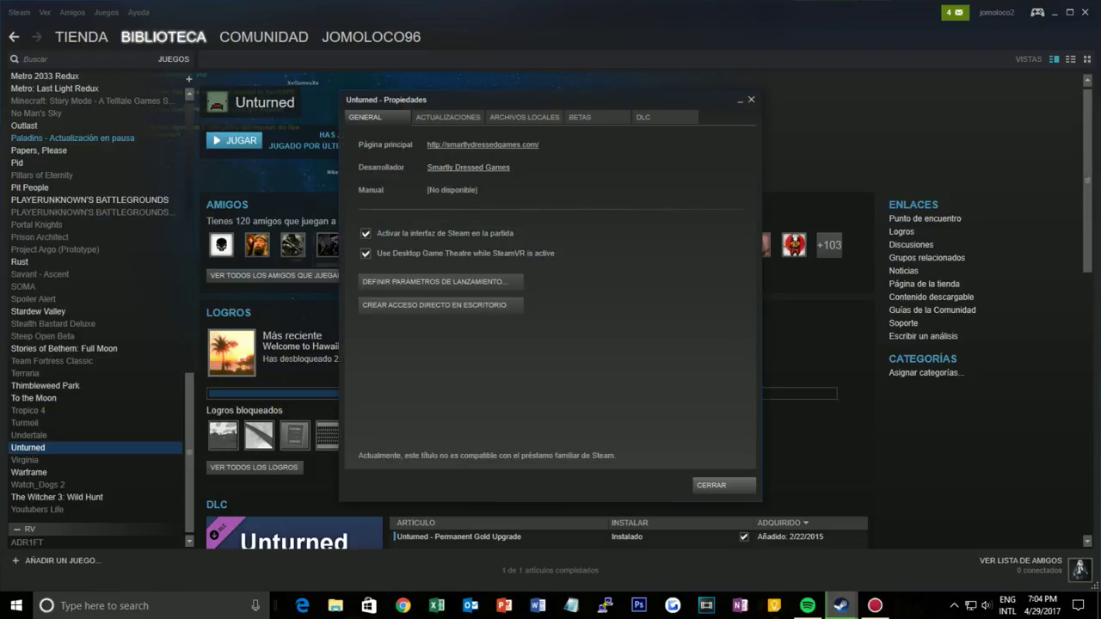
left_click(523, 117)
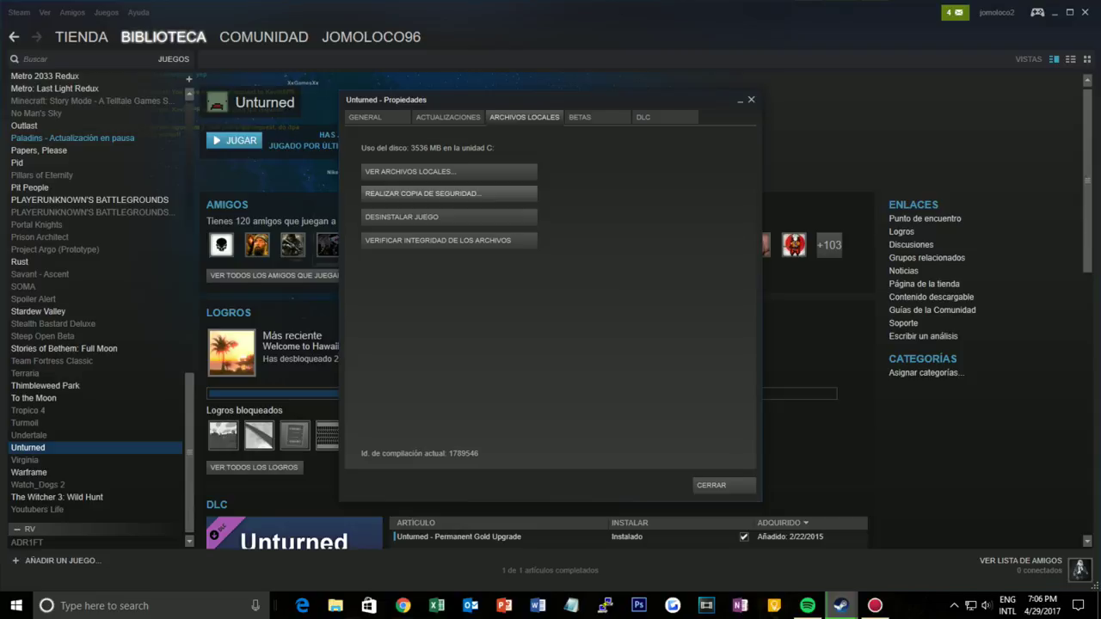
left_click(449, 171)
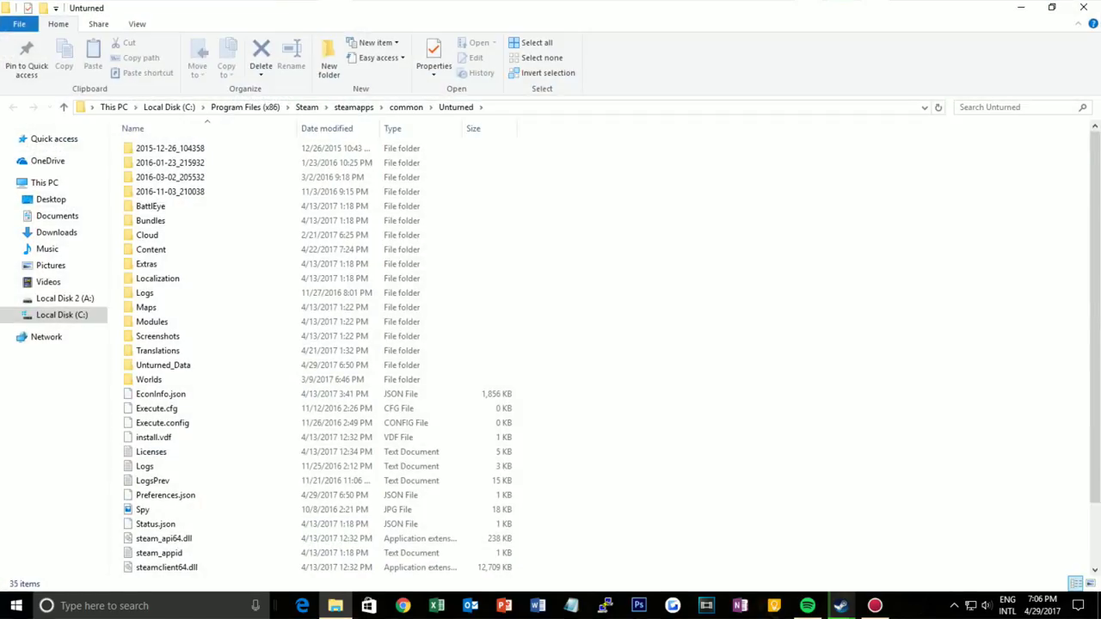
Open the error text document inside the 2016-11-03_210038 crash folder of the Unturned directory.
scroll(258, 168, "down", 1)
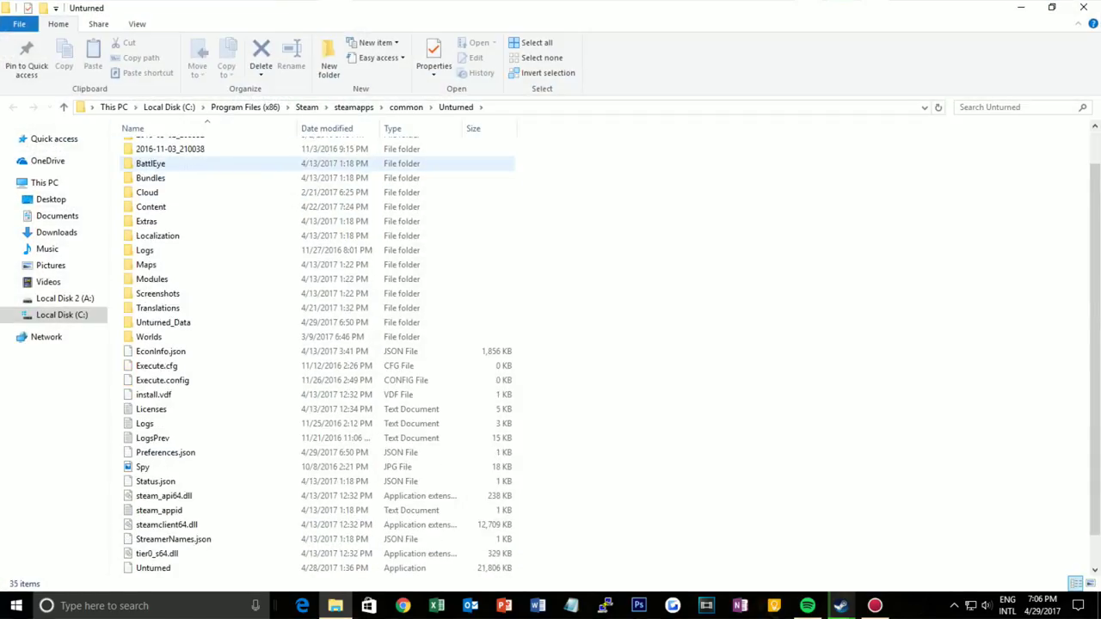
scroll(258, 168, "down", 1)
scroll(258, 361, "up", 2)
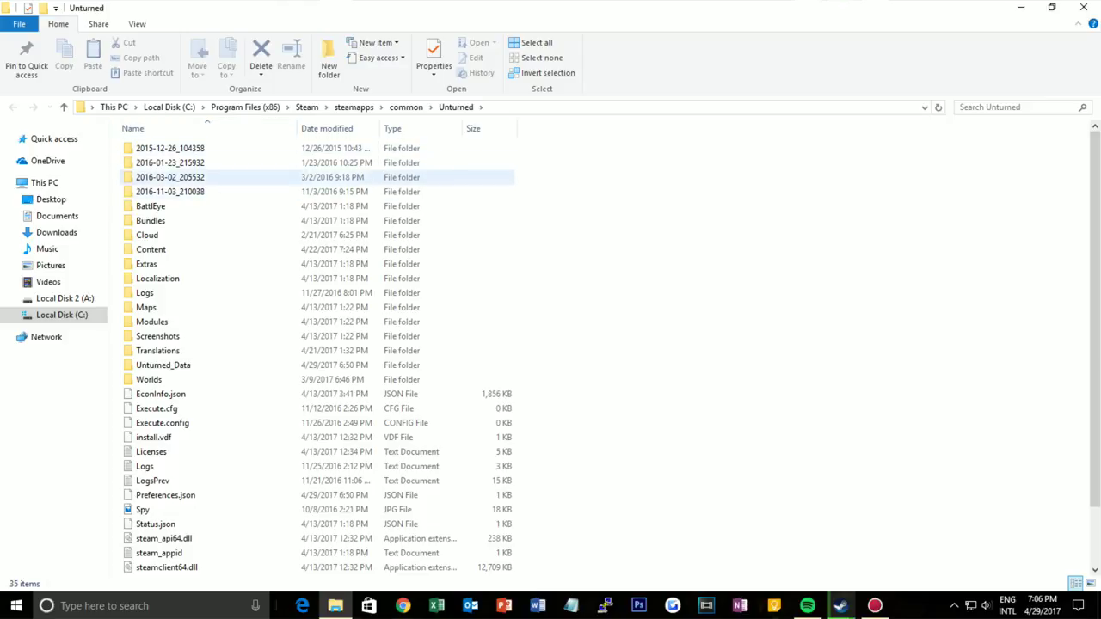
double_click(170, 191)
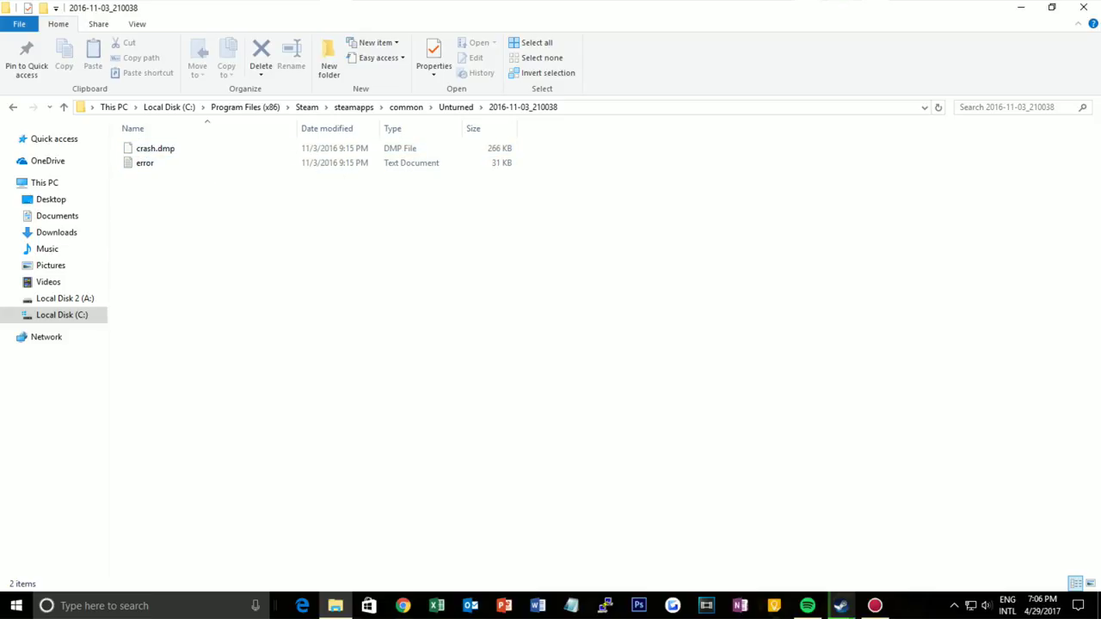
left_click(172, 163)
double_click(172, 163)
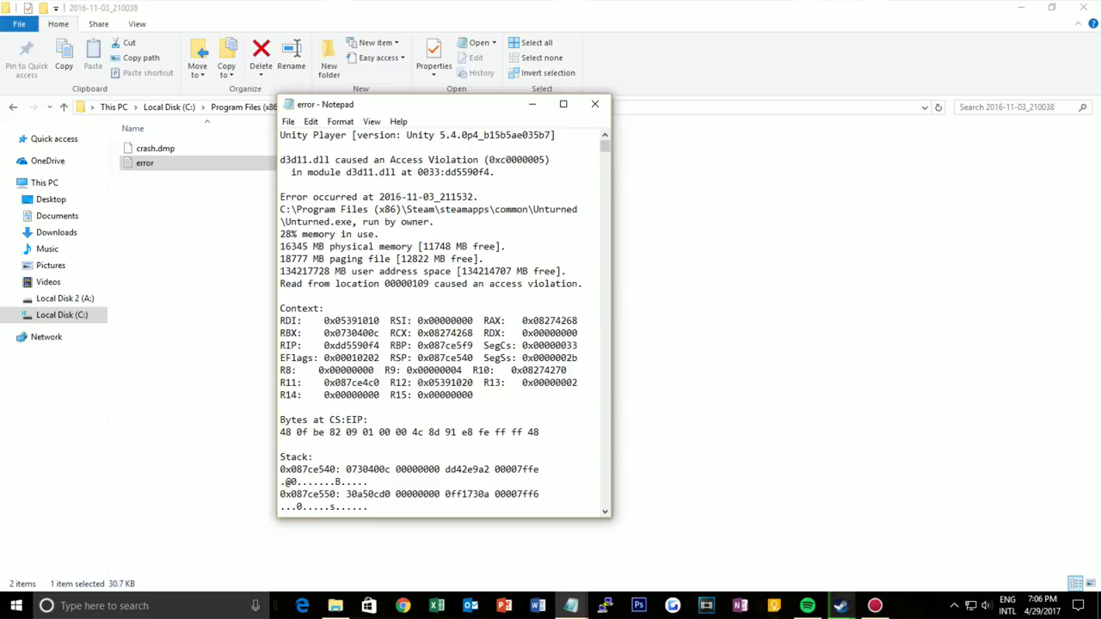
Examine the error log's memory usage line and stack dump, and close the log and Unturned's properties.
left_click_drag(379, 234, 279, 234)
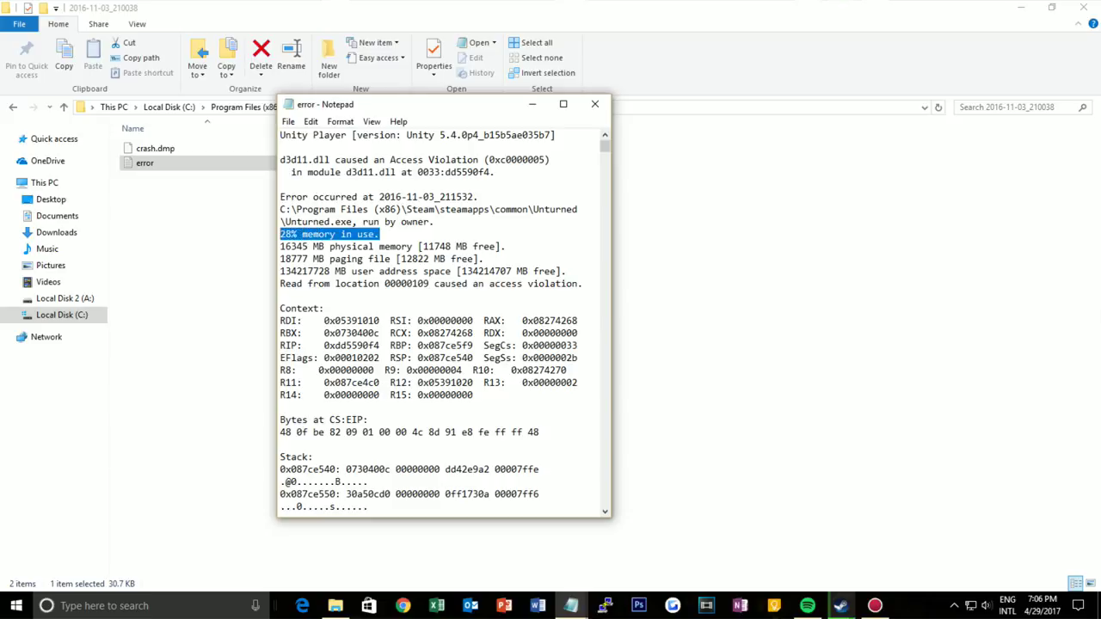
left_click(292, 234)
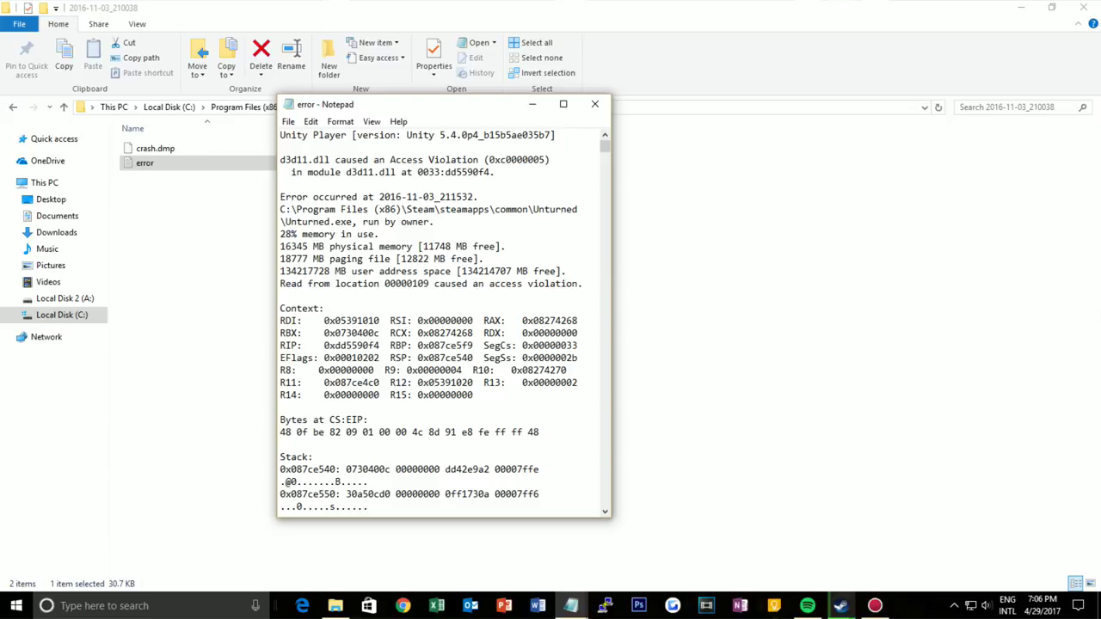
scroll(292, 196, "down", 1)
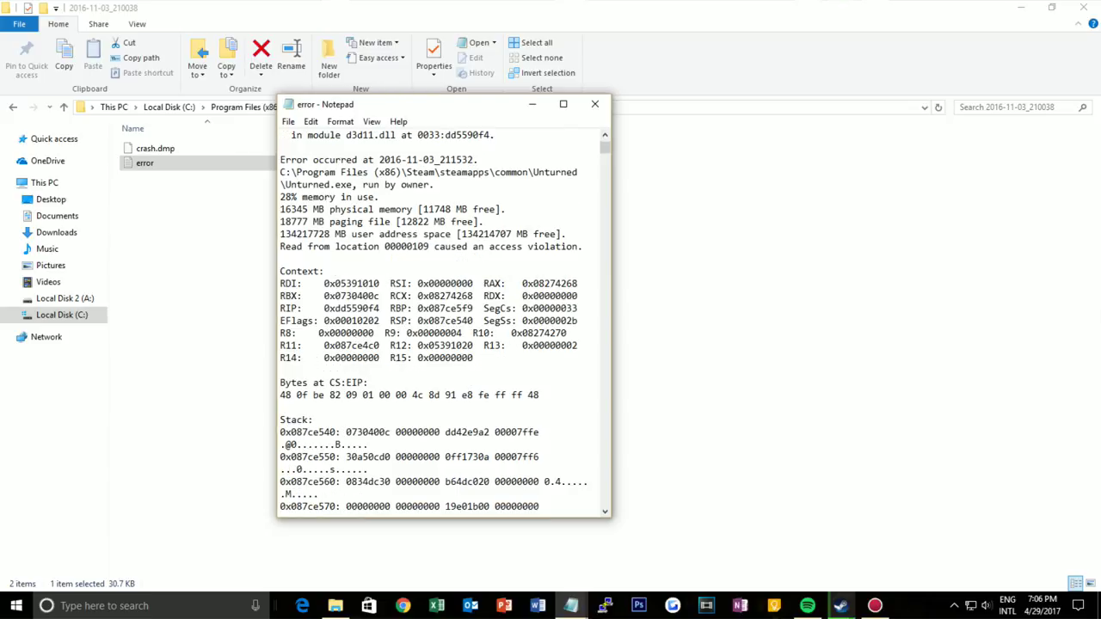
scroll(293, 197, "down", 20)
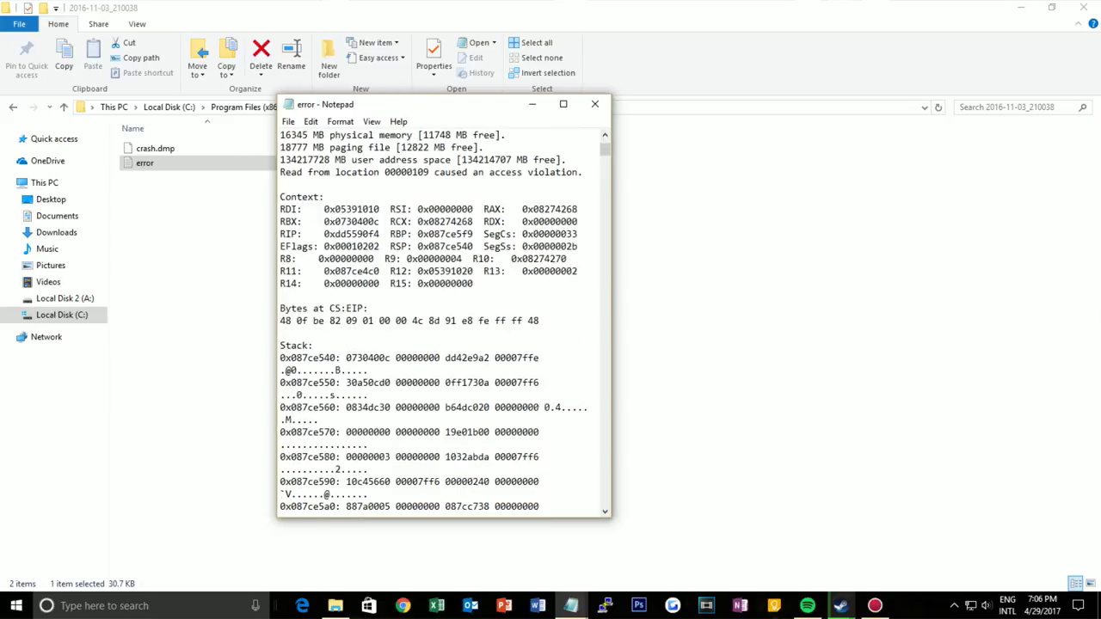
scroll(443, 322, "down", 7)
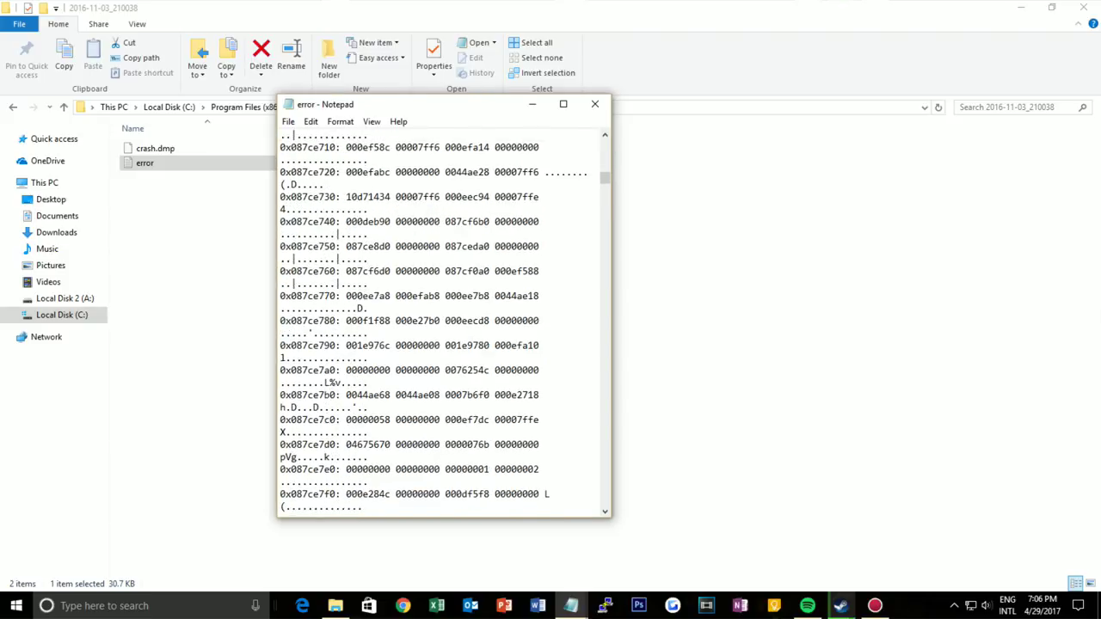
scroll(292, 234, "up", 20)
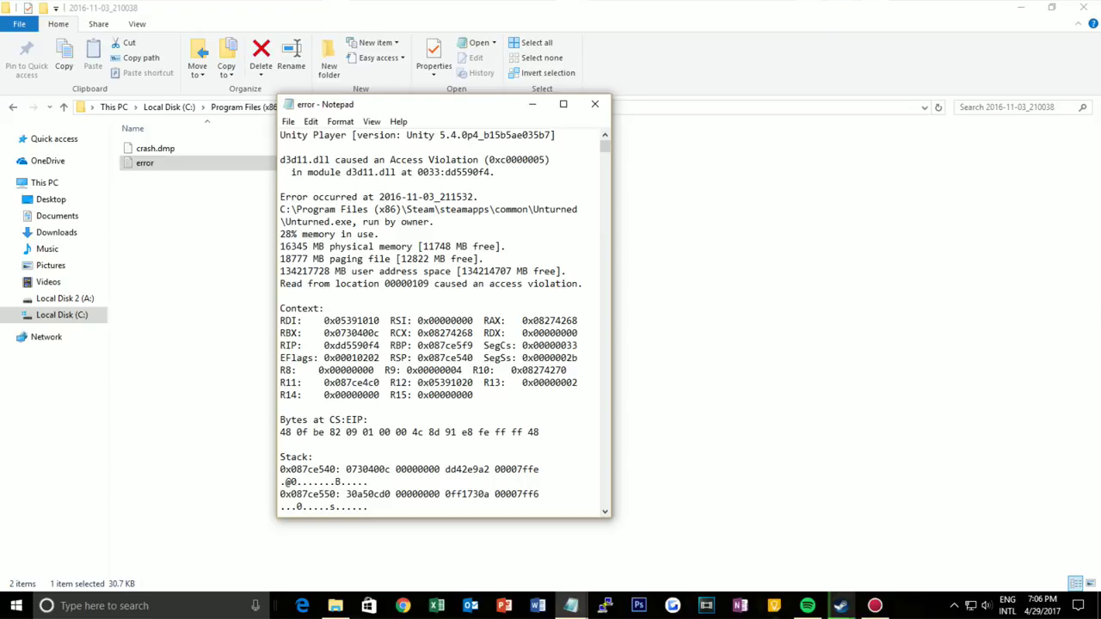
left_click(594, 104)
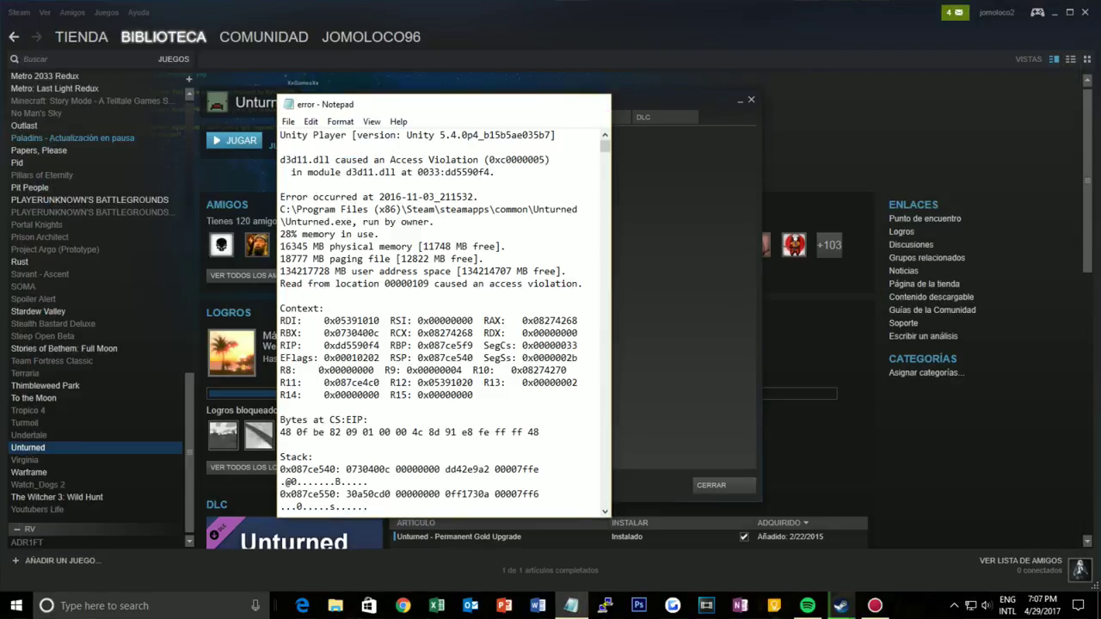
left_click(594, 105)
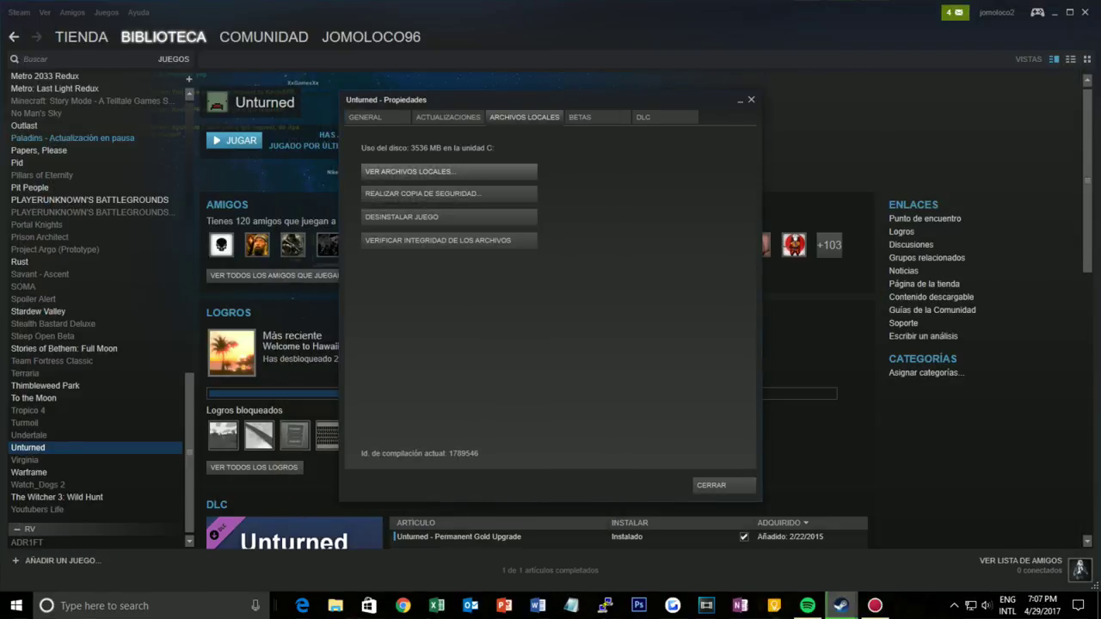
left_click(751, 99)
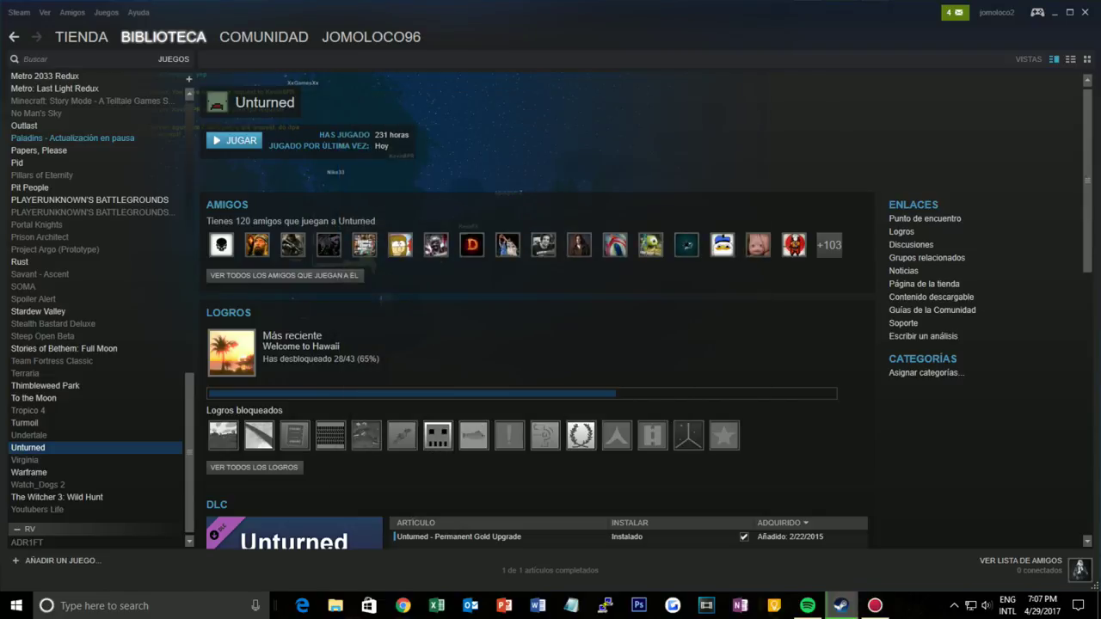
Reopen Unturned's properties and browse the game's local files.
right_click(38, 448)
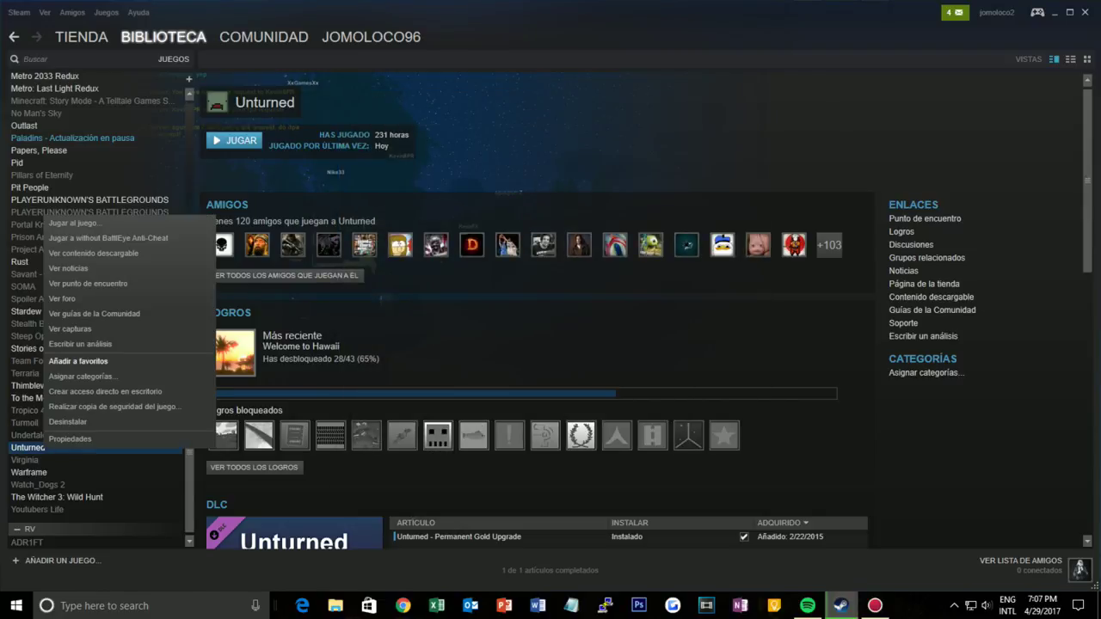
left_click(70, 438)
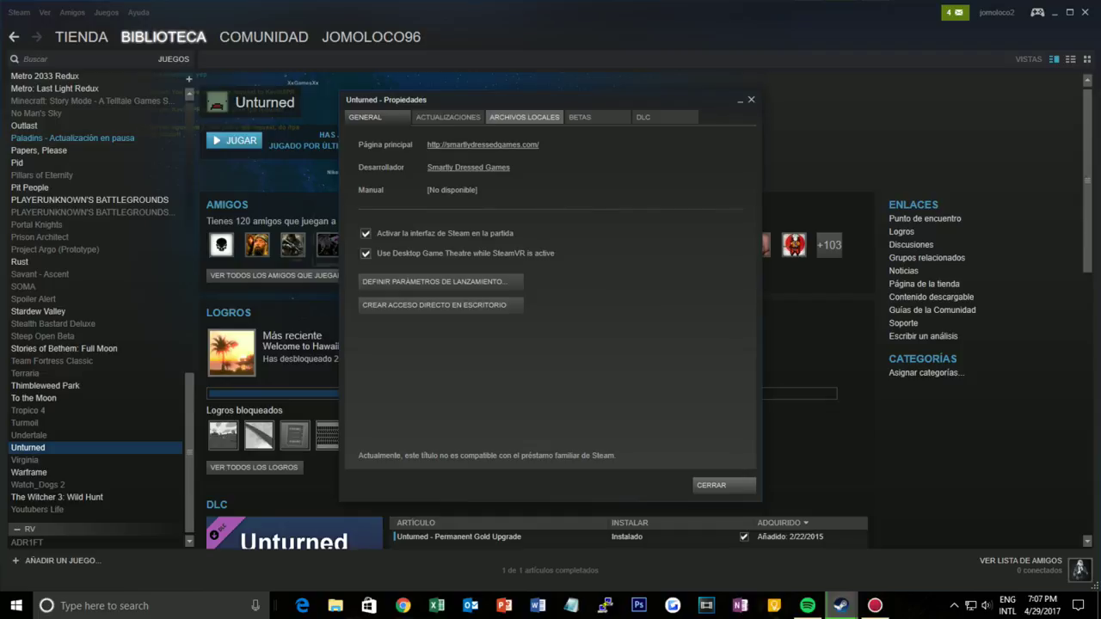
left_click(524, 117)
left_click(448, 171)
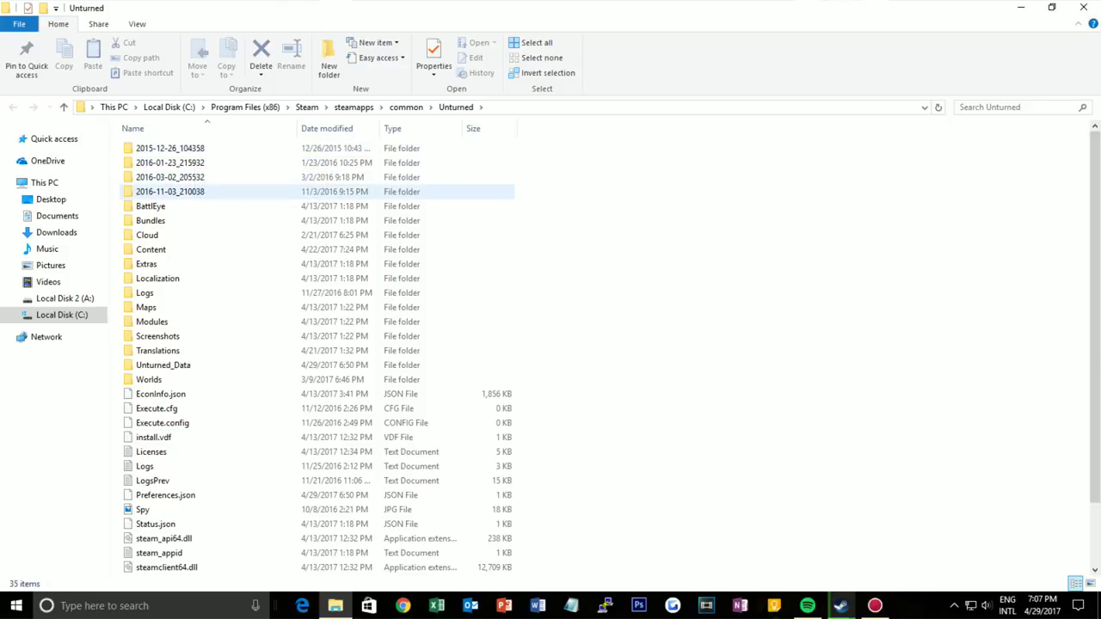
Open the error file in the 2016-11-03_210038 folder and highlight its text from the Unity Player line through the first stack entries.
left_click(170, 190)
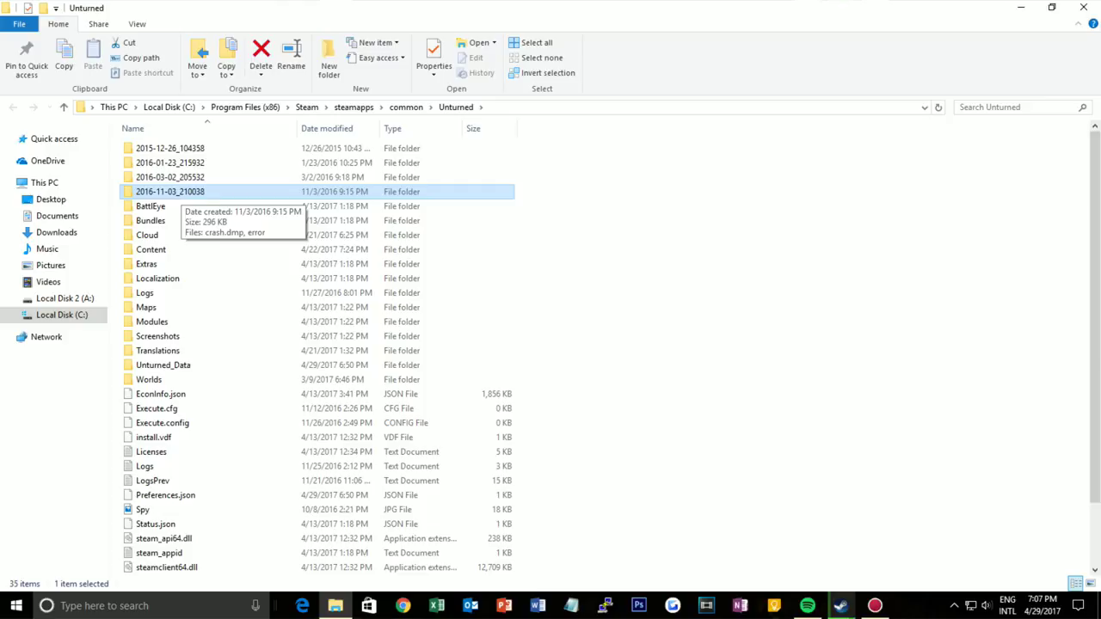
key("Return")
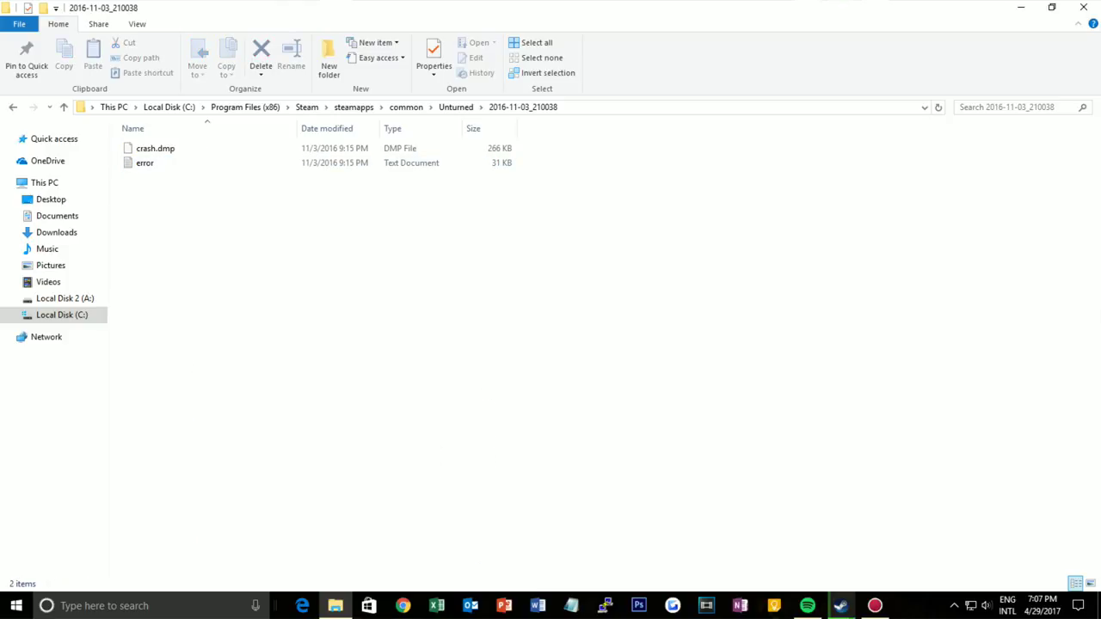
double_click(144, 163)
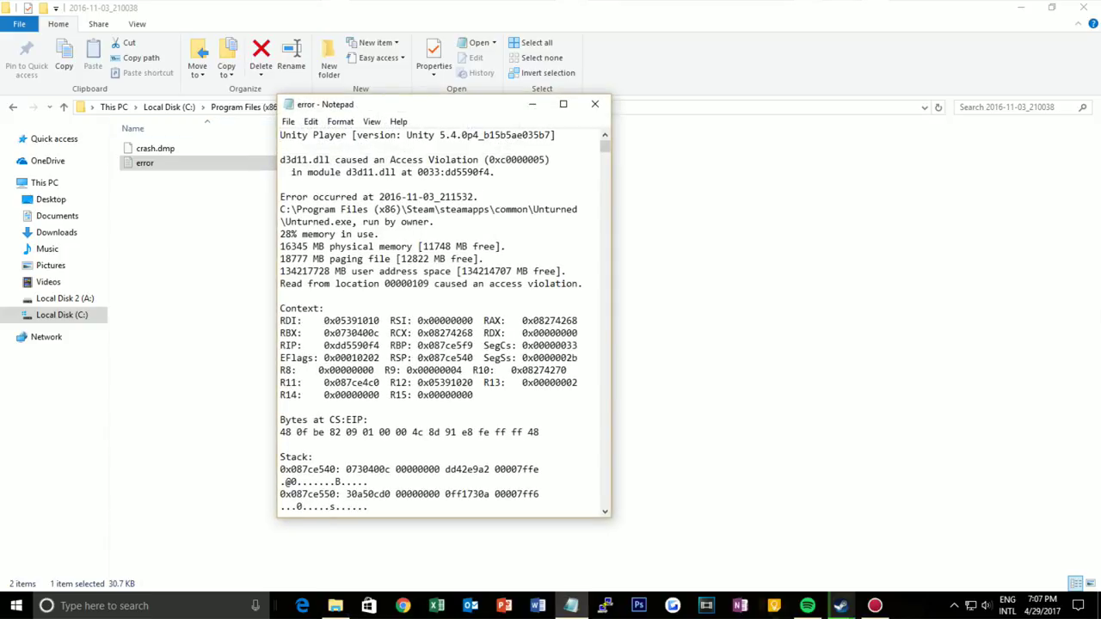
left_click_drag(281, 135, 368, 507)
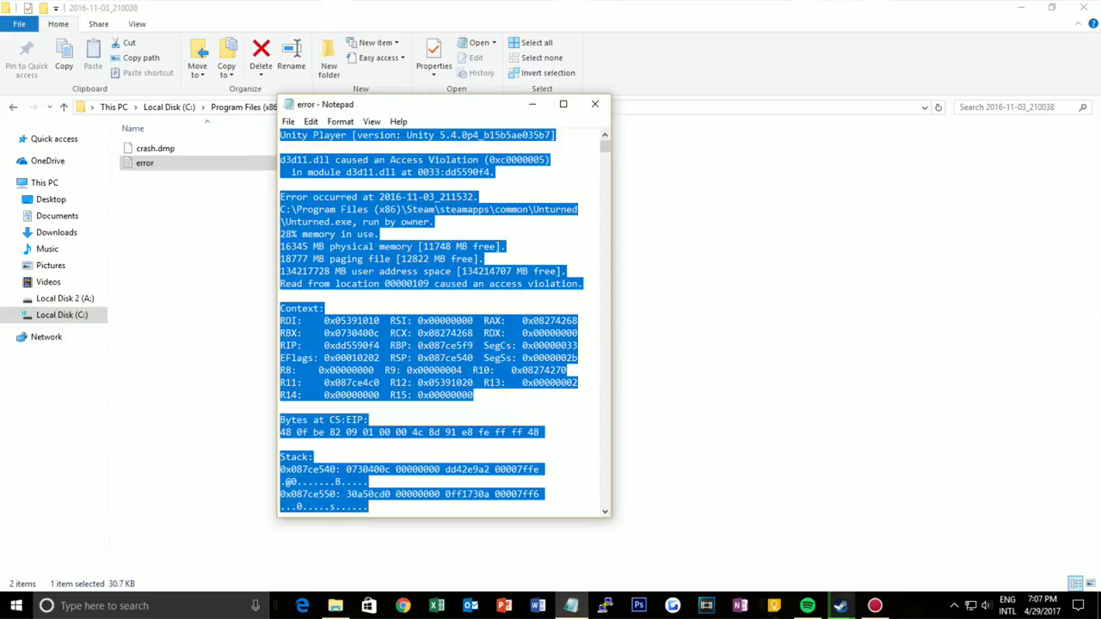
left_click(324, 308)
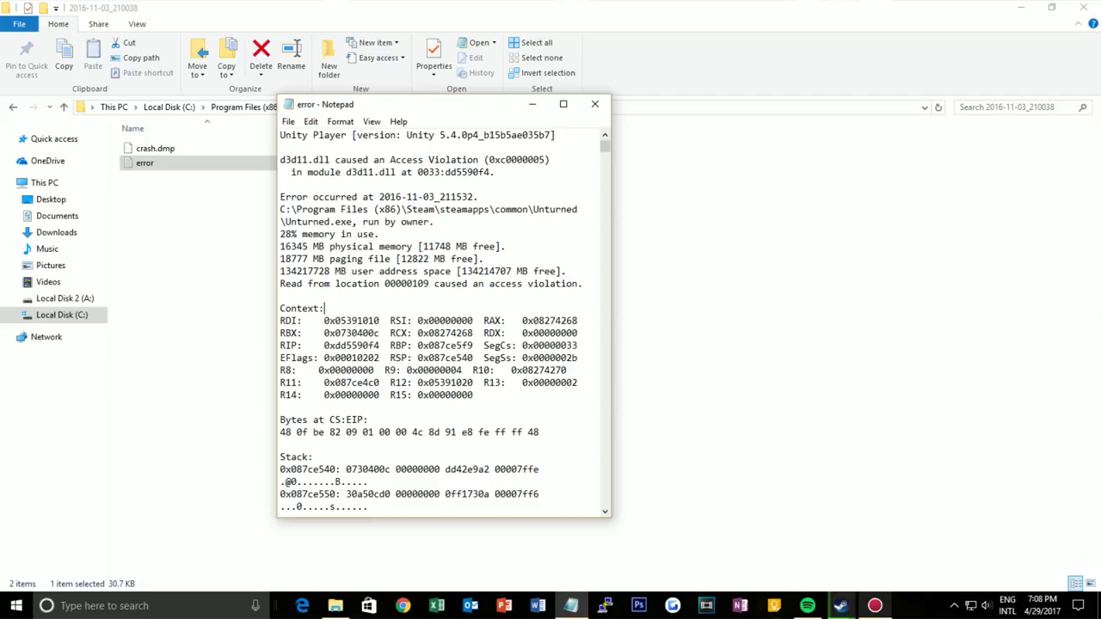
left_click(875, 605)
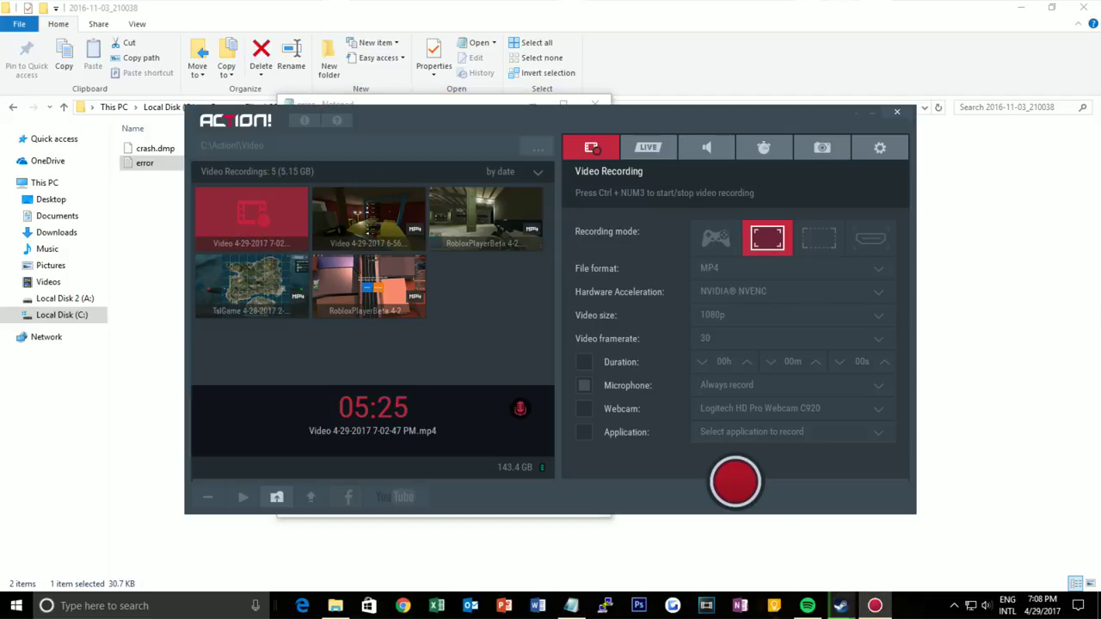